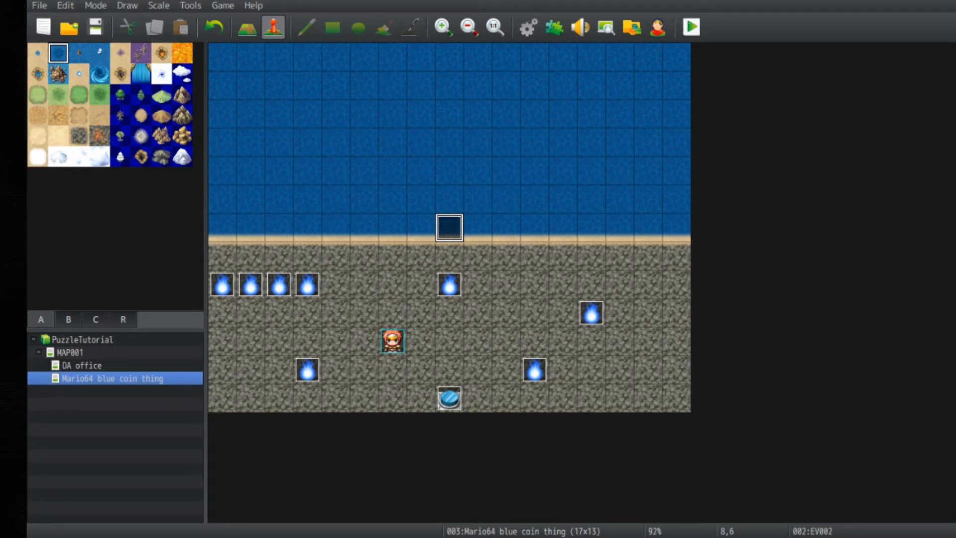
Review the pages of the blue button event and set the third page's priority to Below characters.
double_click(449, 399)
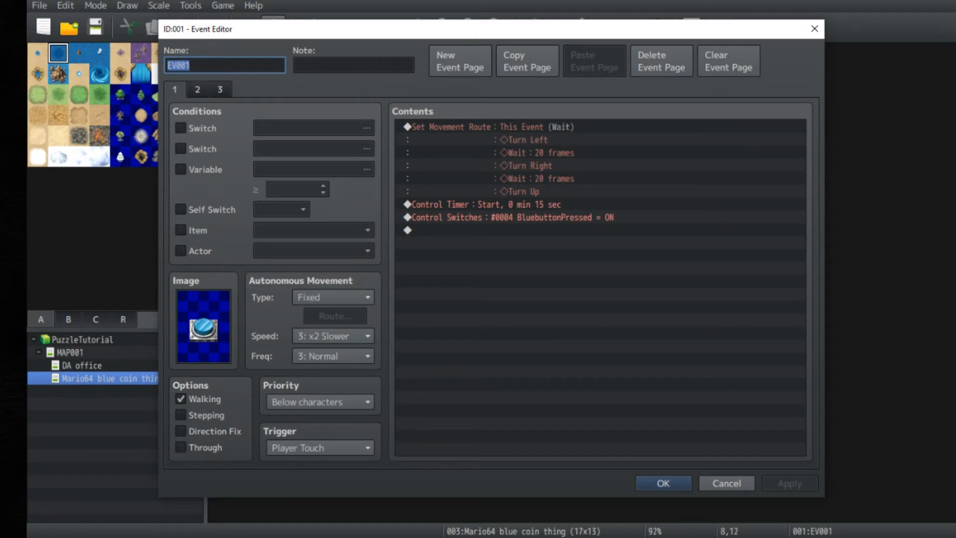
left_click(198, 90)
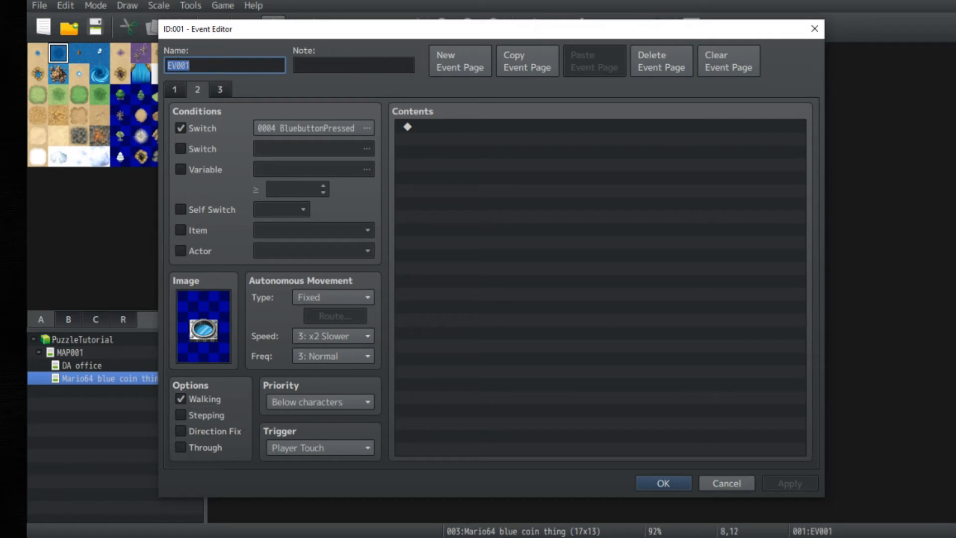
left_click(220, 90)
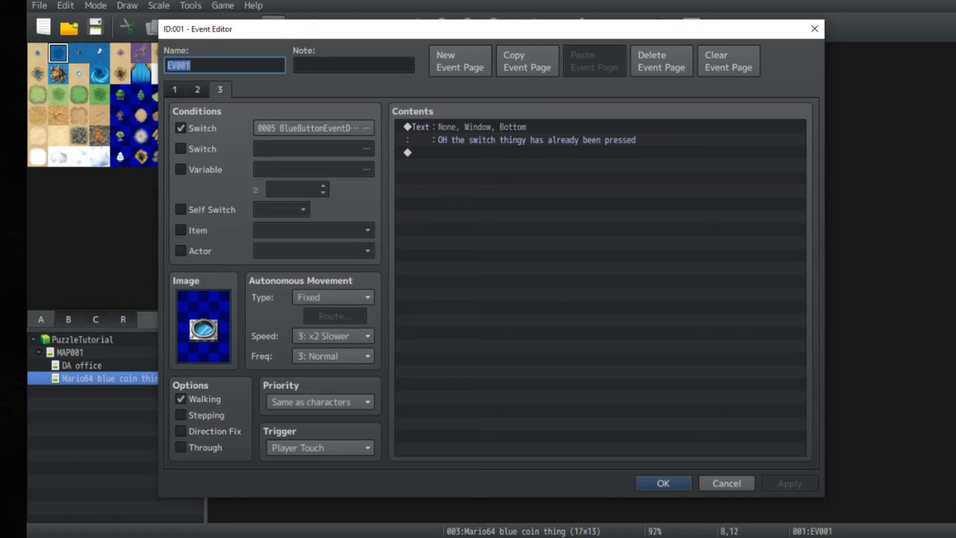
left_click(319, 401)
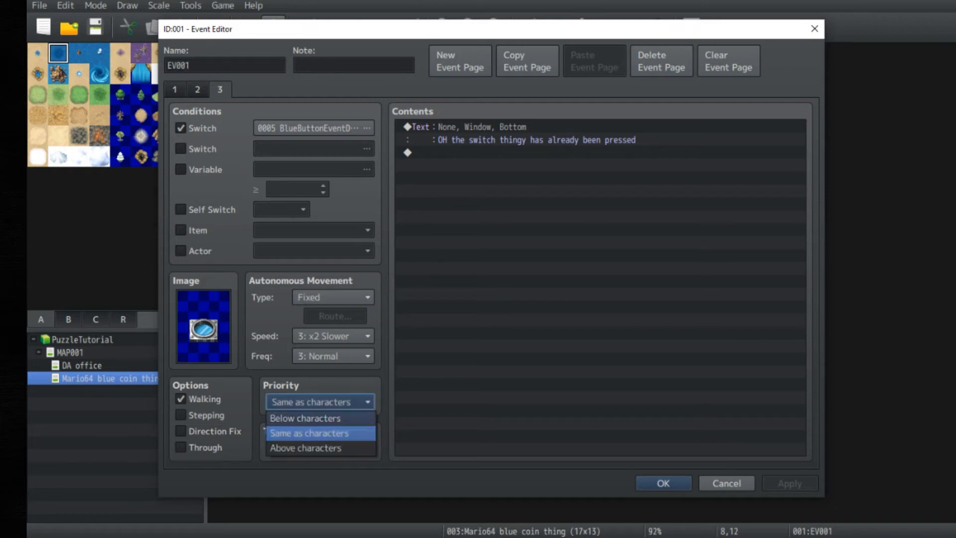
left_click(319, 418)
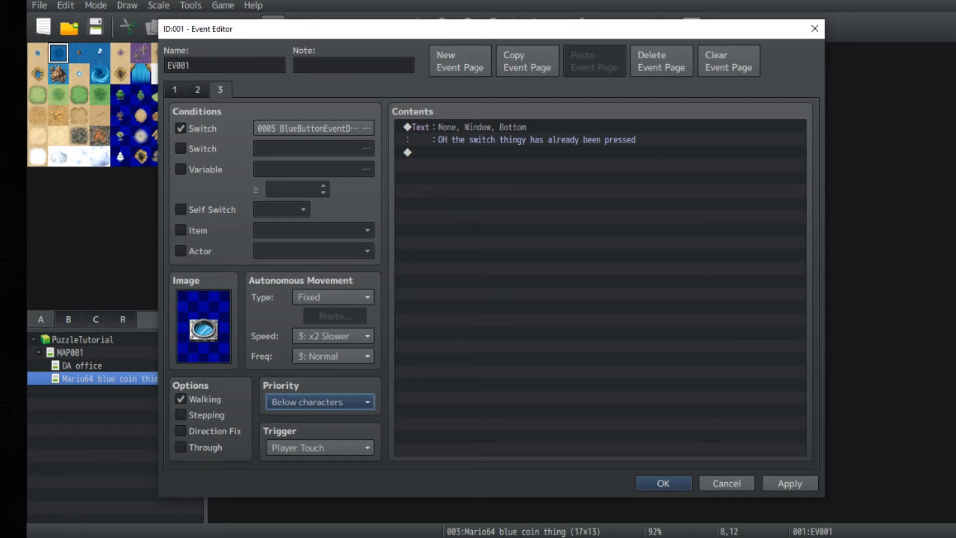
left_click(789, 483)
key("Return")
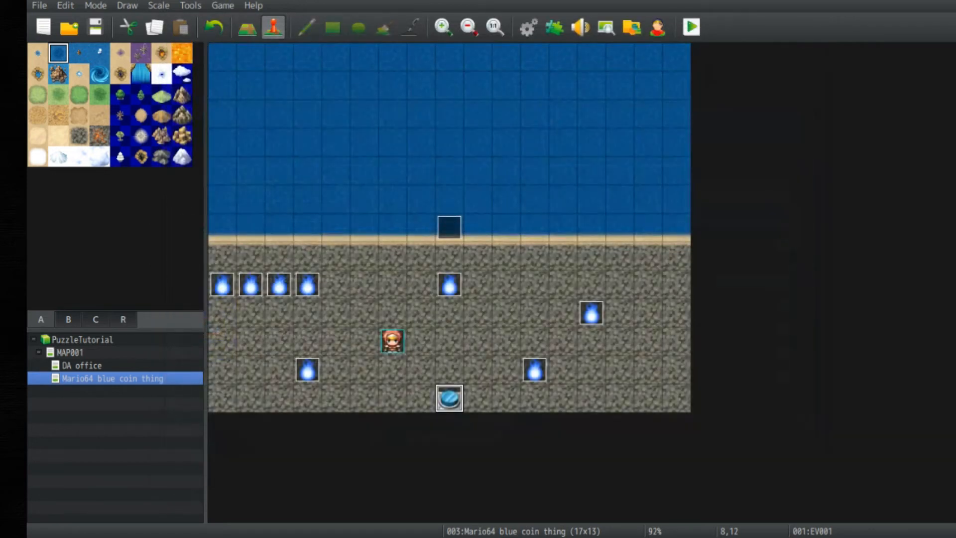
Examine both pages of the timer-check event in the water above the shore.
double_click(449, 228)
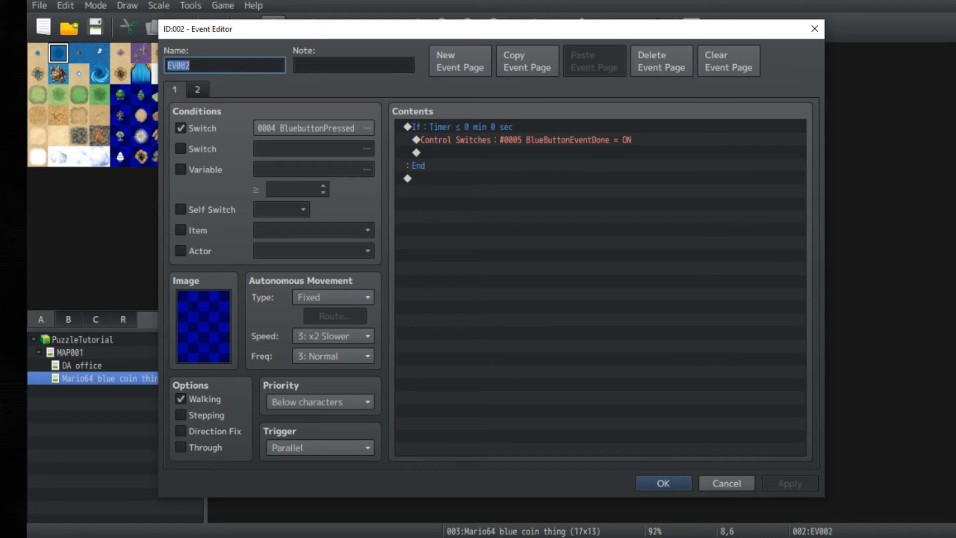
left_click(197, 90)
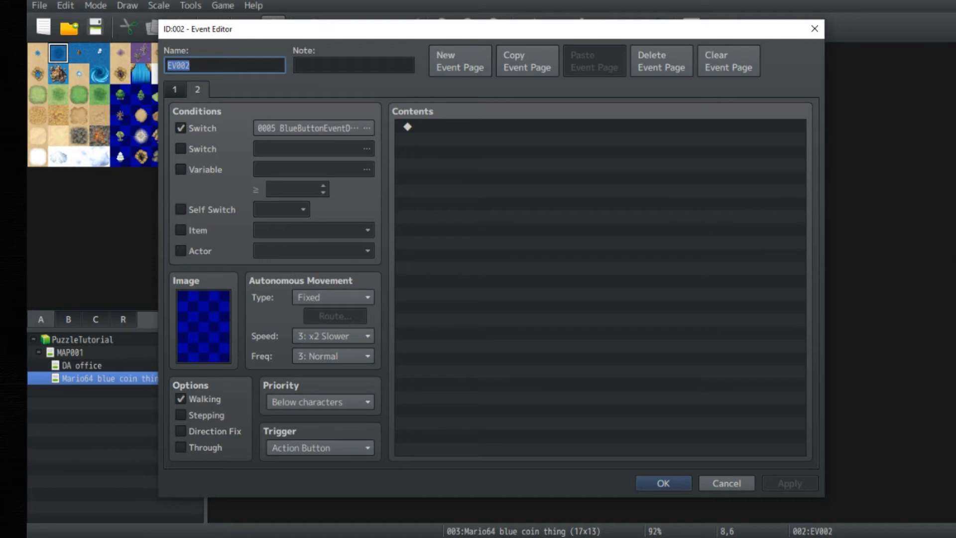
left_click(174, 90)
left_click(663, 483)
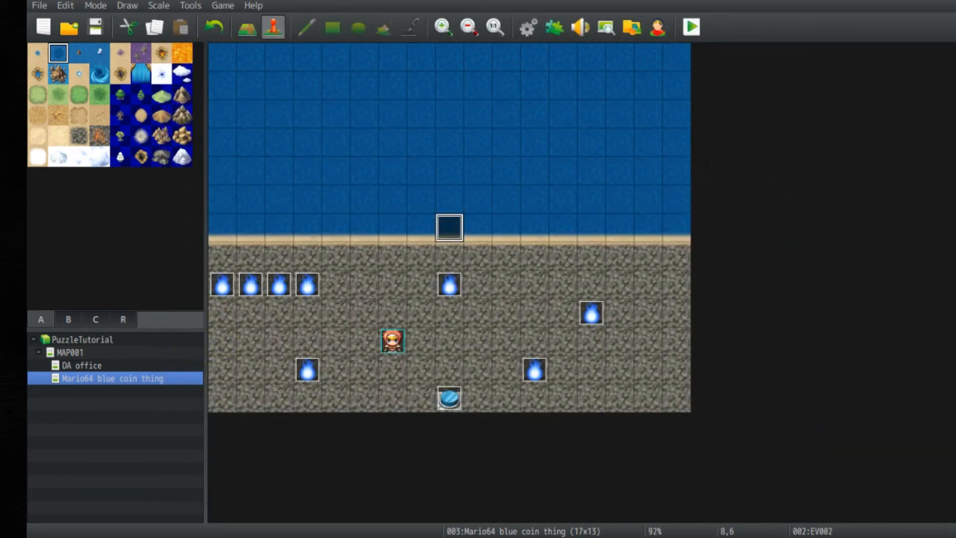
Examine the conditions and contents of all three pages of the lower-left coin event.
double_click(307, 369)
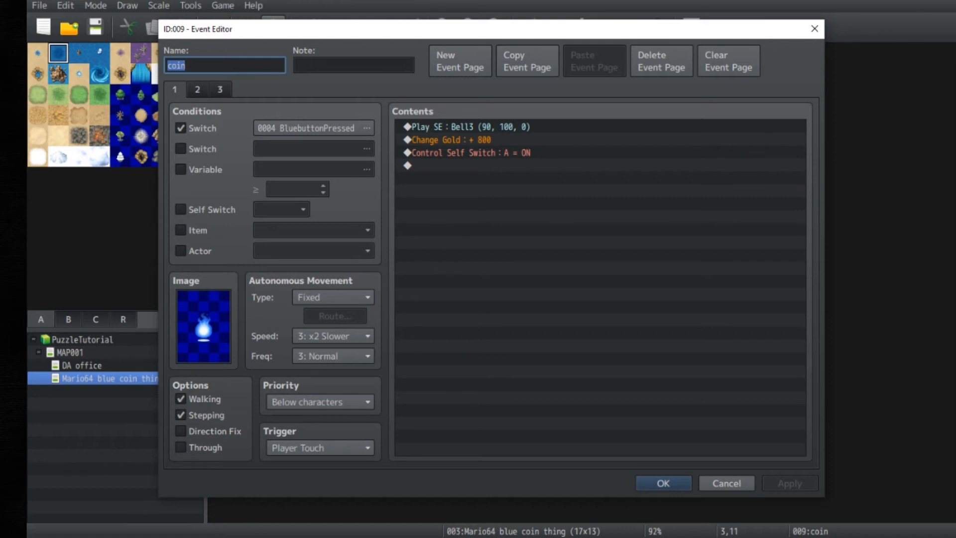
left_click(197, 90)
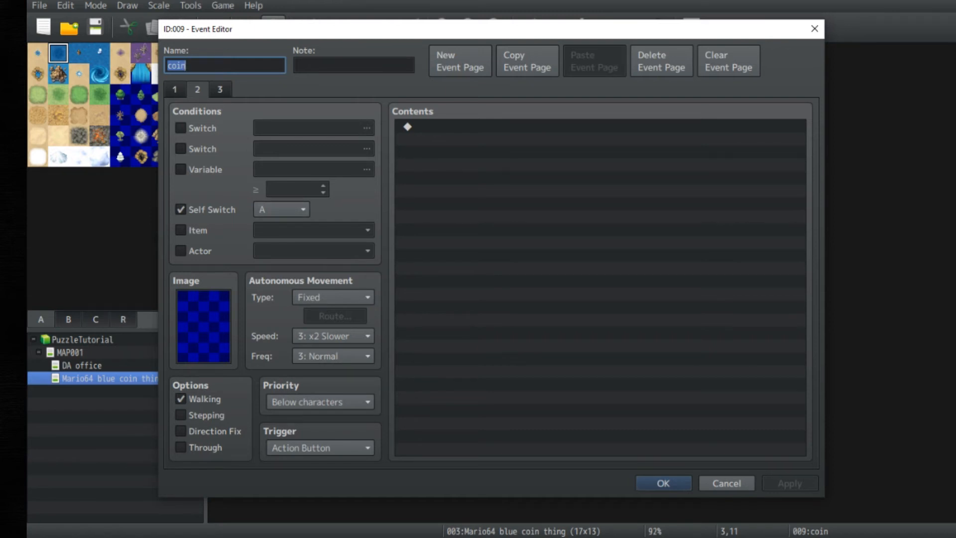
left_click(220, 90)
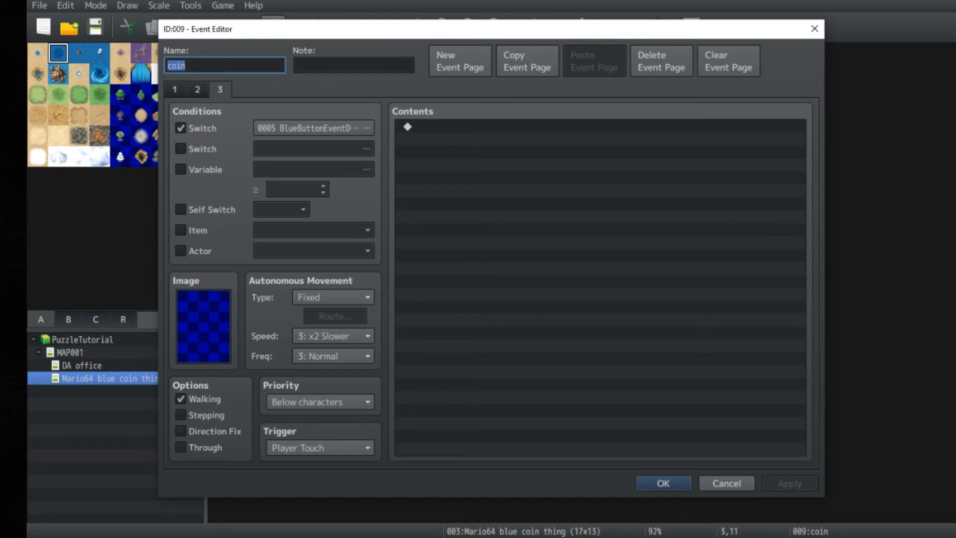
left_click(663, 483)
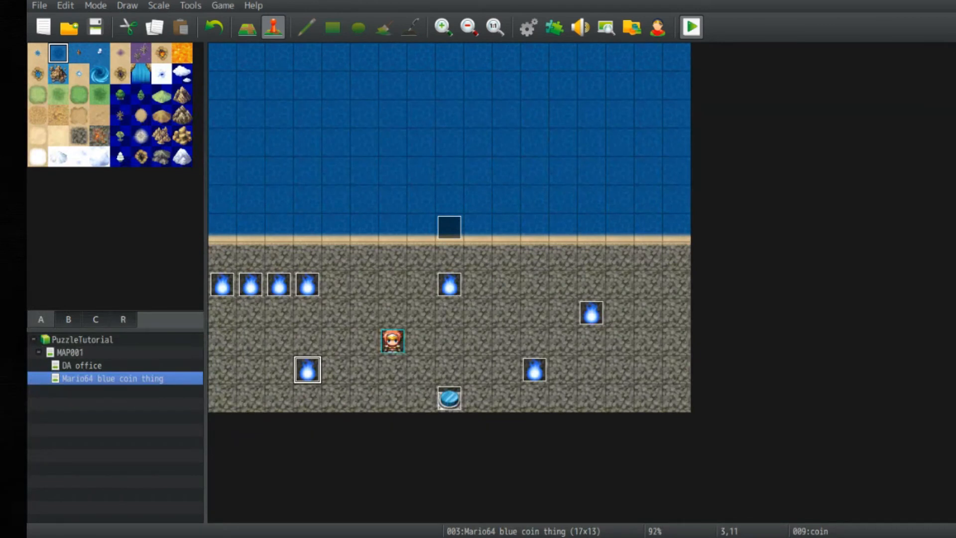
Start a playtest of the game, saving the changes.
left_click(691, 27)
left_click(222, 285)
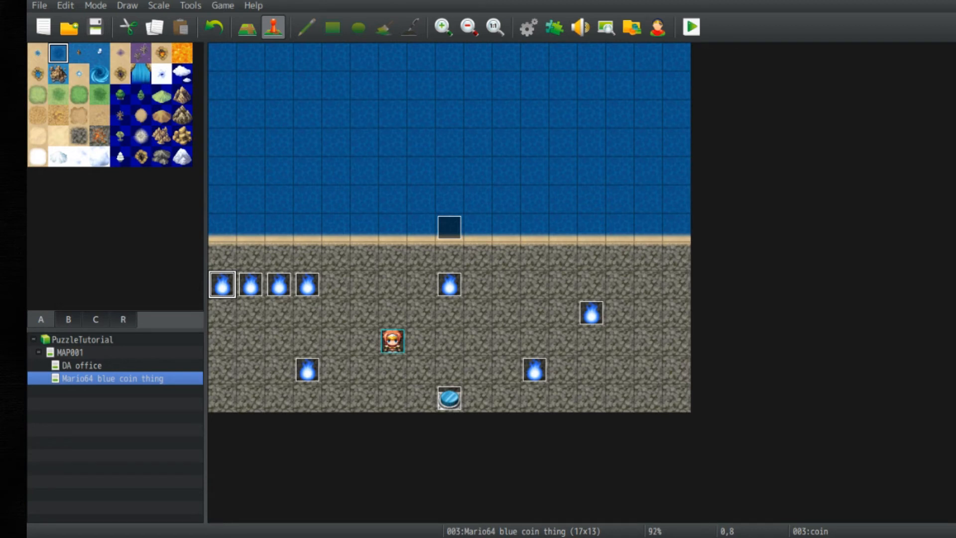
left_click(691, 27)
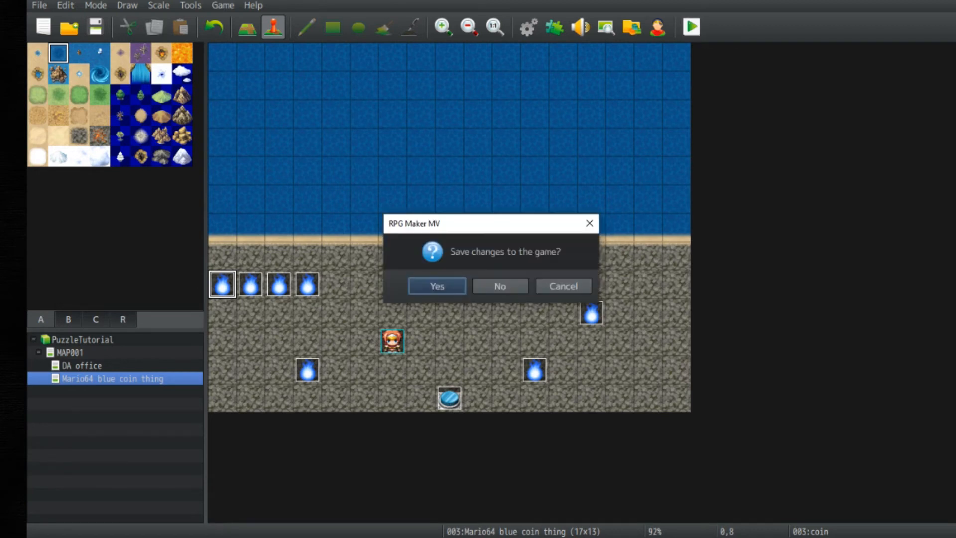
left_click(435, 286)
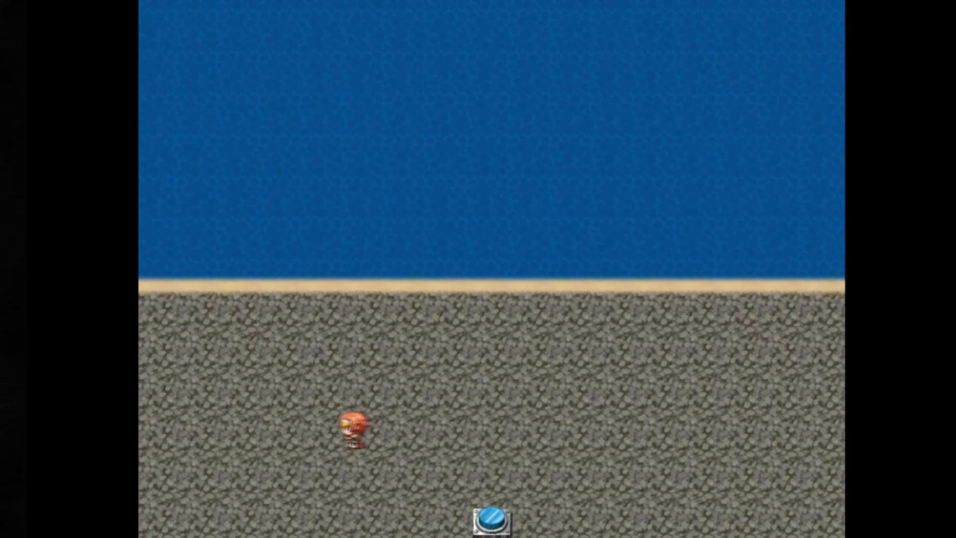
Walk the character around the map and onto the blue button to trigger the timed coin event.
key("Left")
key("Left")
key("Down")
key("Right")
key("Right")
key("Right")
key("Right")
key("Right")
key("Right")
key("Right")
key("Right")
key("Right")
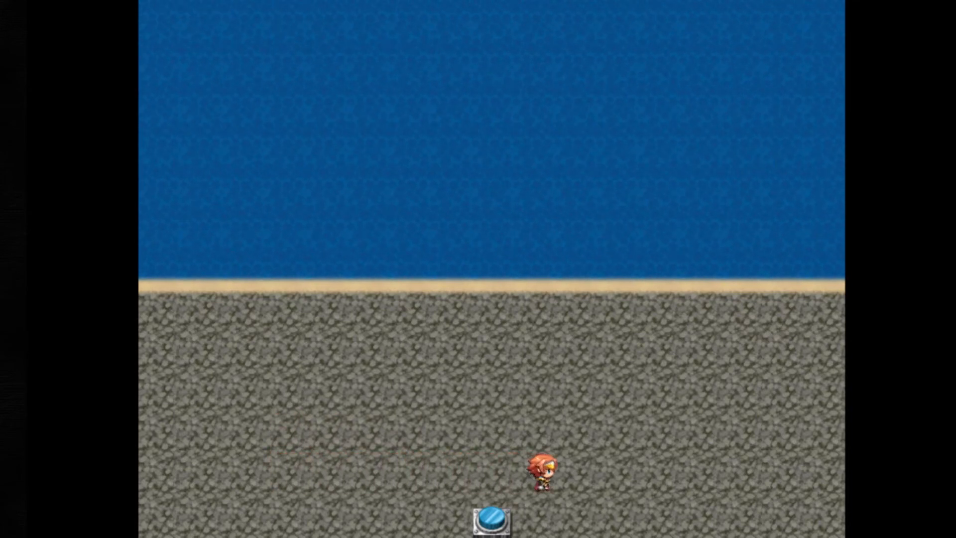
key("Up")
key("Left")
key("Left")
key("Left")
key("Down")
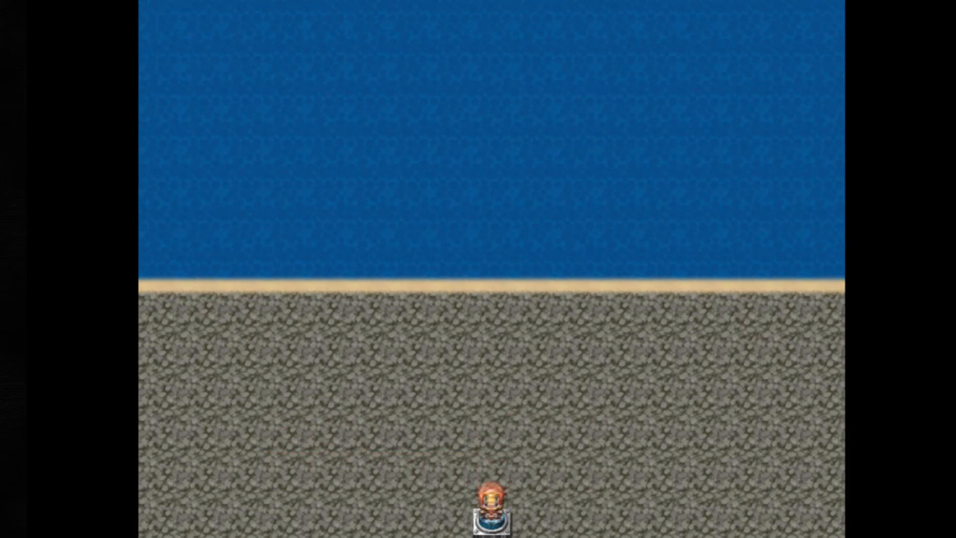
Collect the lower-left blue flame and the row of four flames along the map's left side.
key("Left")
key("Left")
key("Left")
key("Left")
key("Left")
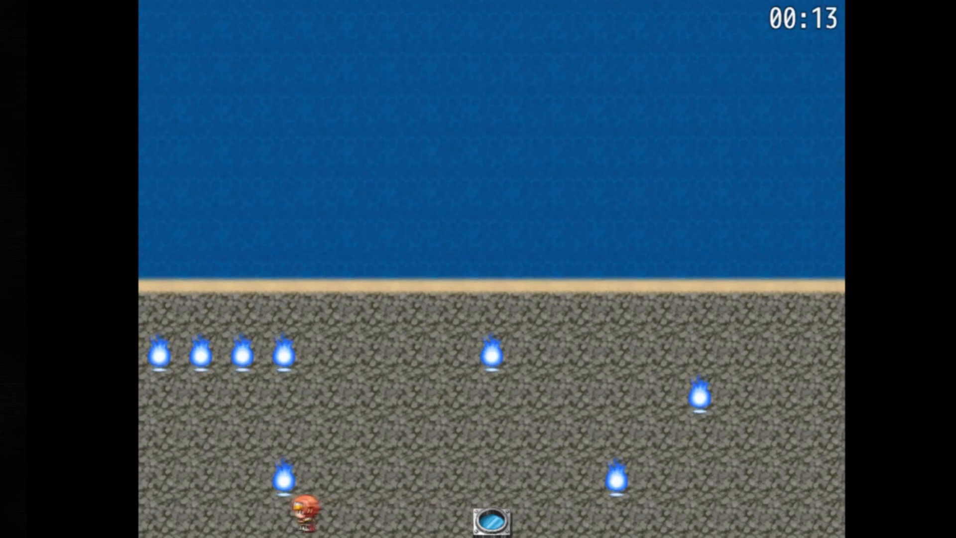
key("Left")
key("Right")
key("Up")
key("Up")
key("Up")
key("Left")
key("Left")
key("Up")
key("Right")
key("Right")
key("Right")
key("Right")
key("Right")
key("Right")
key("Right")
key("Right")
key("Right")
key("Right")
key("Right")
key("Right")
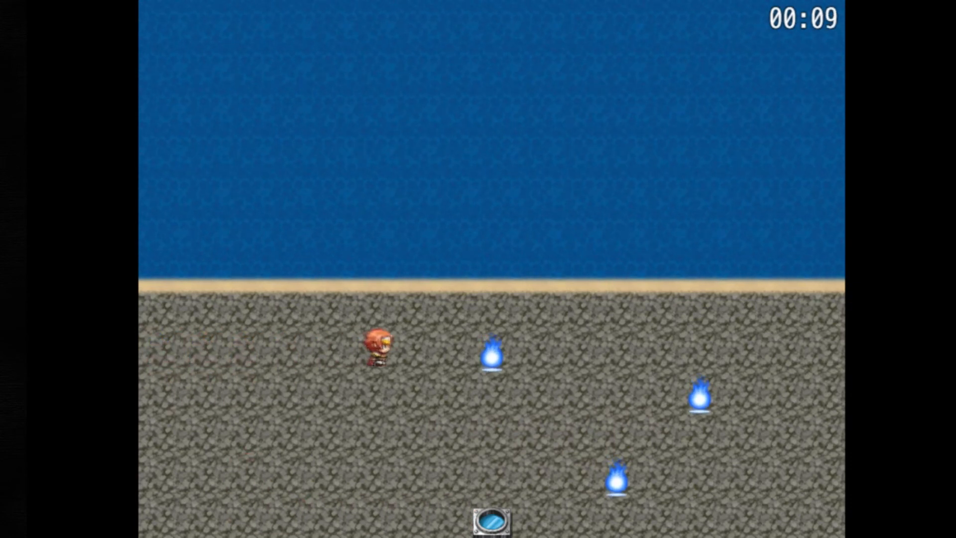
Collect the three remaining blue flames and head back towards the pressed button.
key("Right")
key("Right")
key("Down")
key("Down")
key("Down")
key("Left")
key("Left")
key("Left")
key("Left")
key("Left")
key("Left")
key("Left")
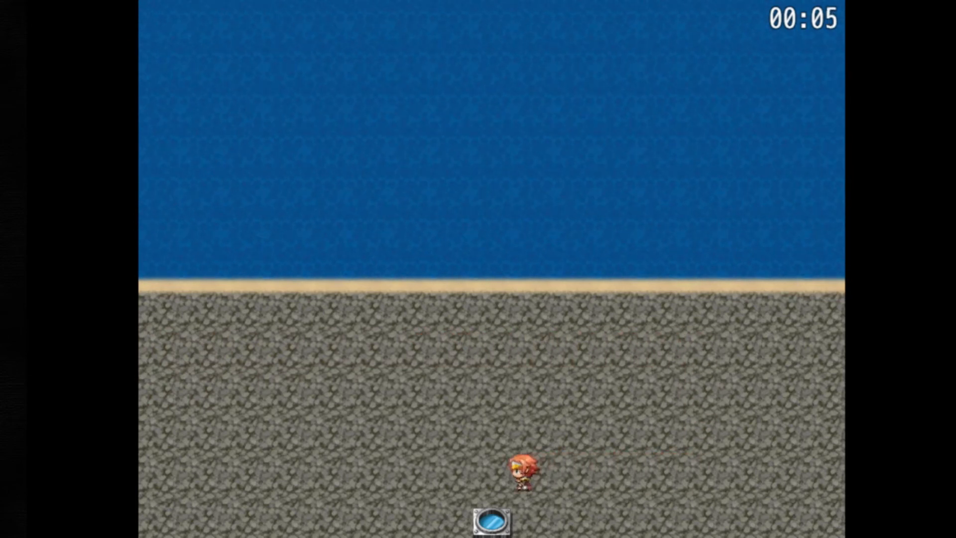
Walk the character around while the timer runs out and check how the event behaves at 00:00.
key("Up")
key("Up")
key("Right")
key("Right")
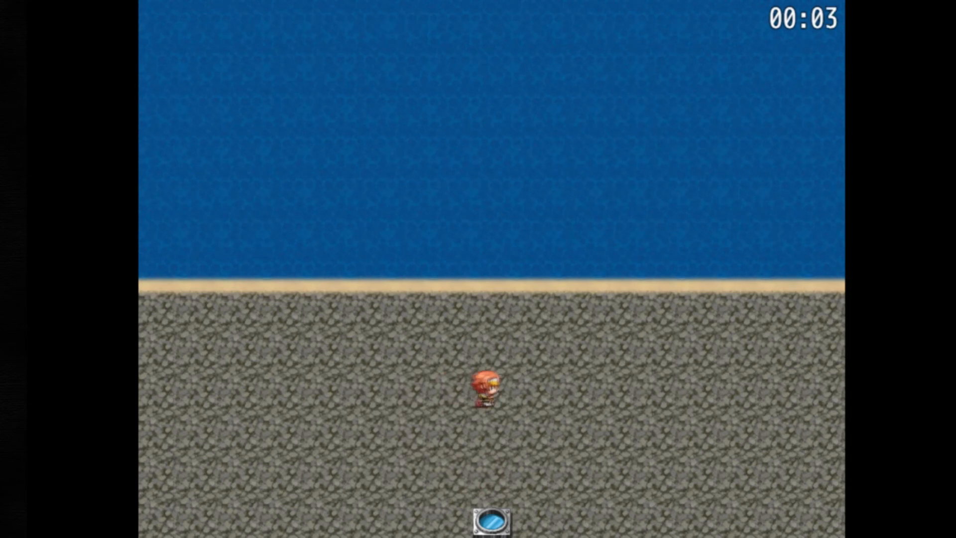
key("Down")
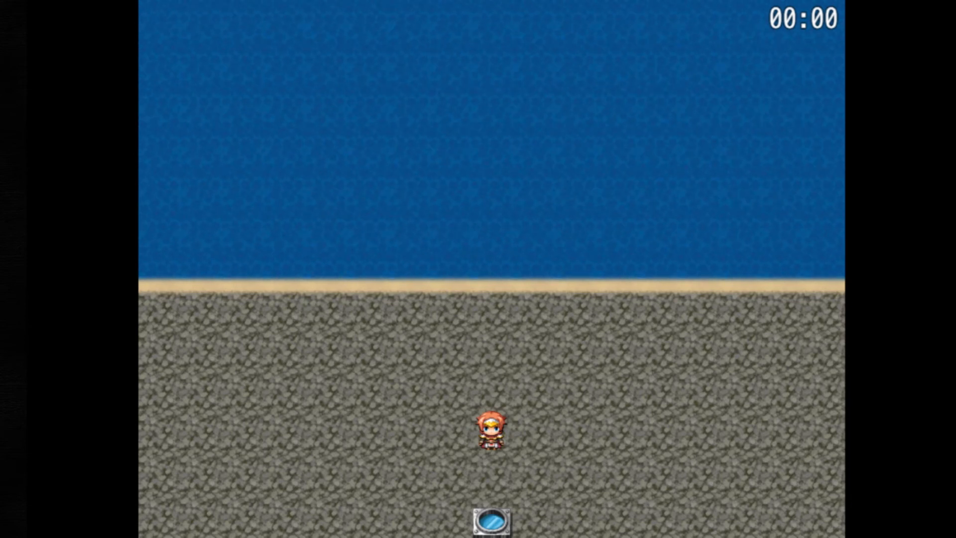
key("Left")
key("Left")
key("Left")
key("Left")
key("Left")
key("Right")
key("Right")
key("Right")
key("Right")
key("Right")
key("Up")
key("Up")
key("Left")
key("Down")
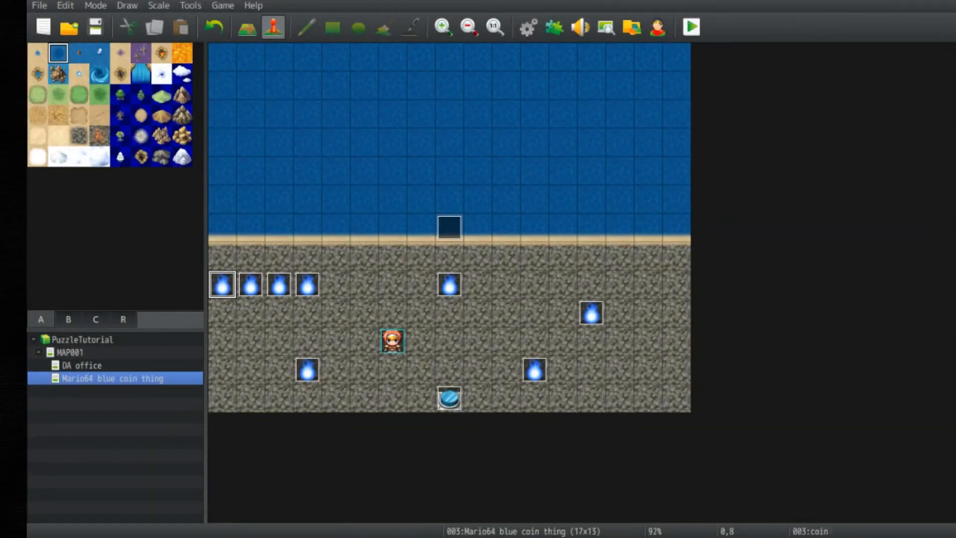
Add a Control Timer: Stop command after the BlueButtonEventDone switch in the timer-check event's conditional branch.
double_click(449, 227)
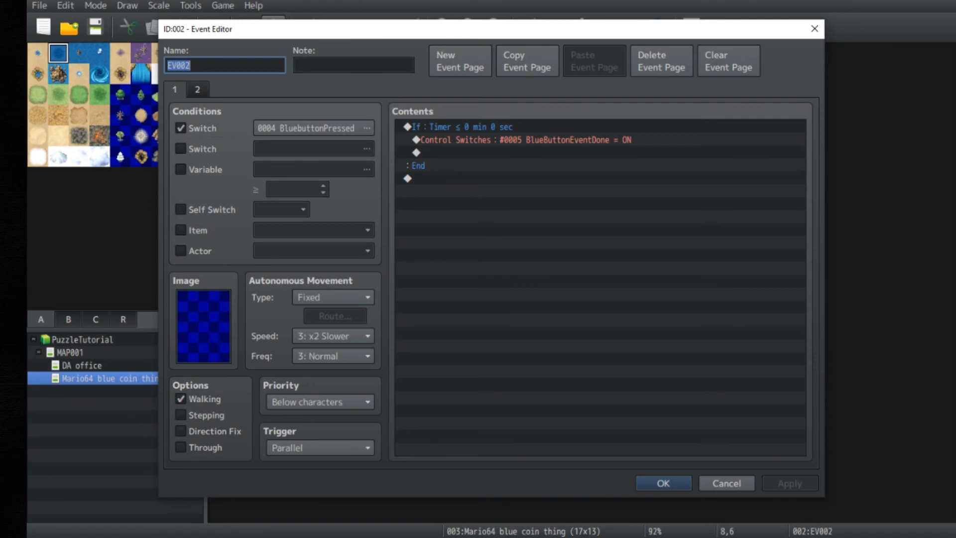
double_click(498, 154)
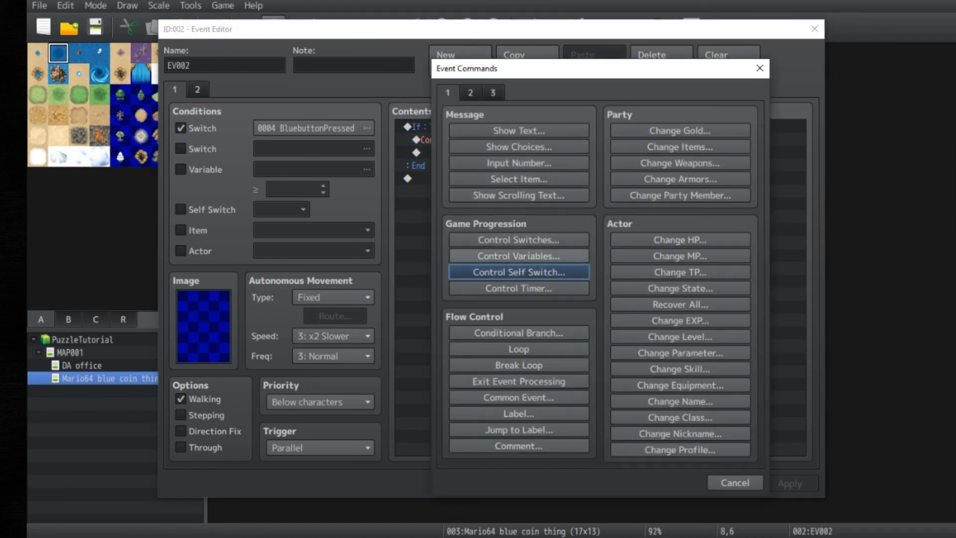
left_click(519, 288)
left_click(615, 258)
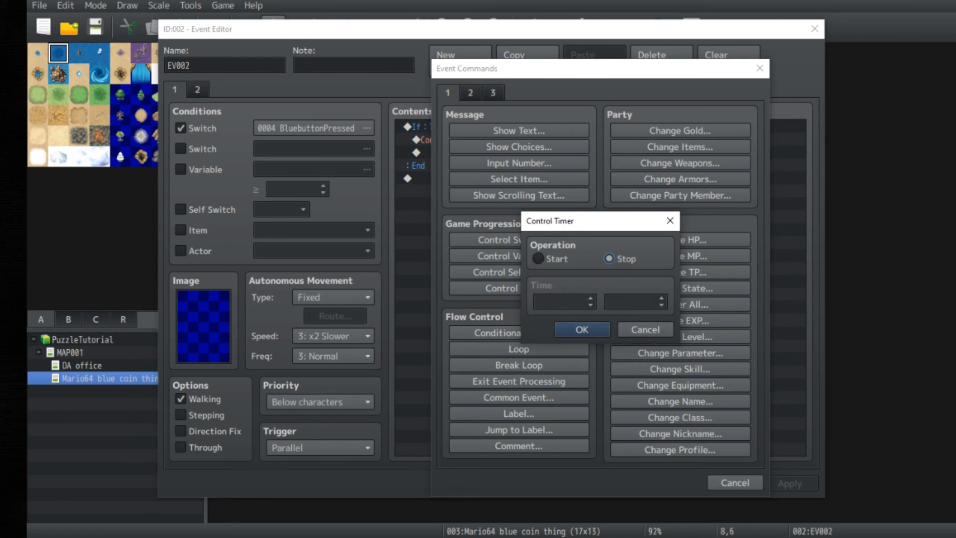
left_click(582, 329)
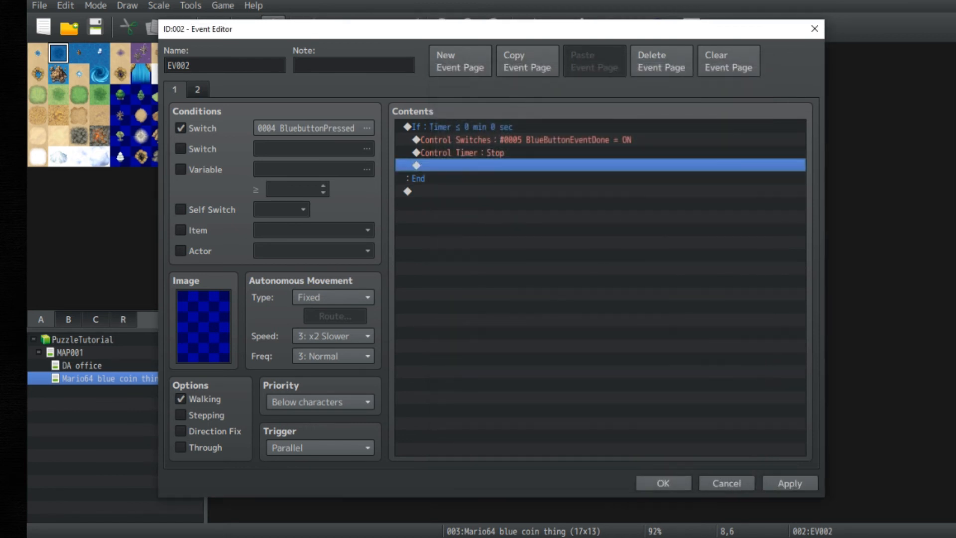
left_click(790, 482)
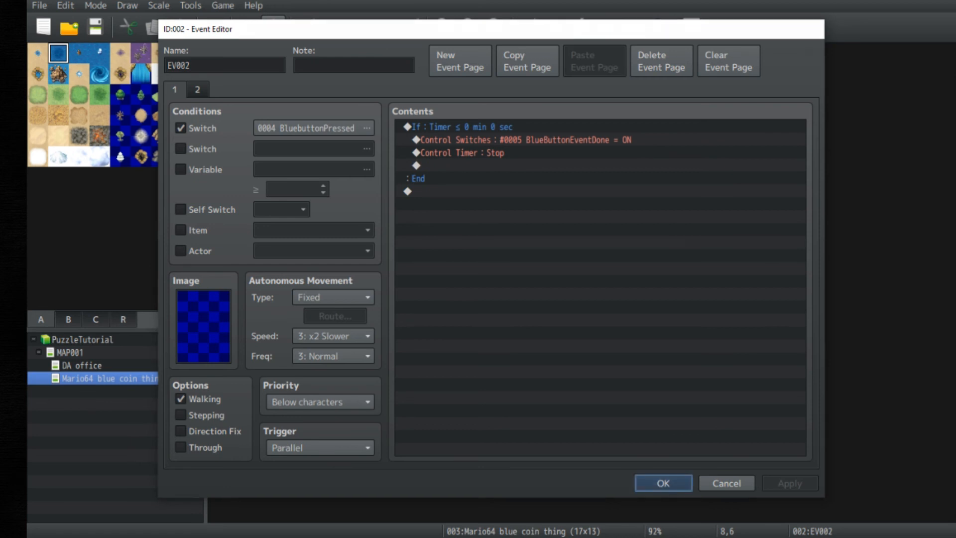
key("Return")
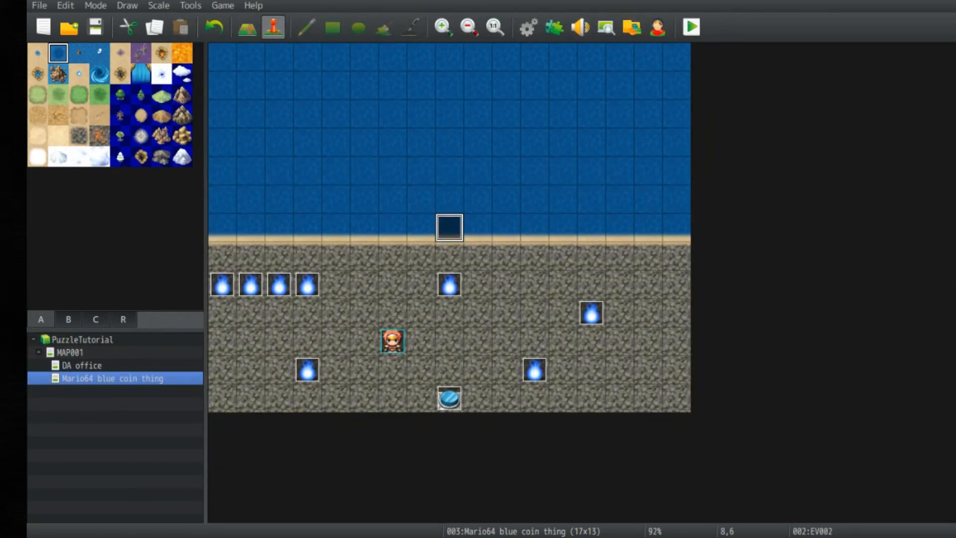
Save the changes, launch a full-screen playtest and start a new game.
left_click(691, 27)
key("Return")
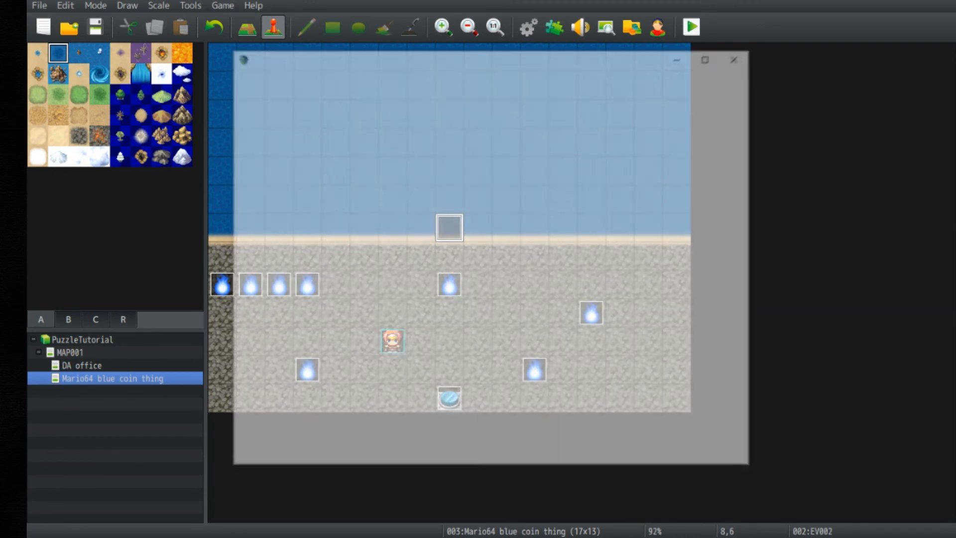
key("Return")
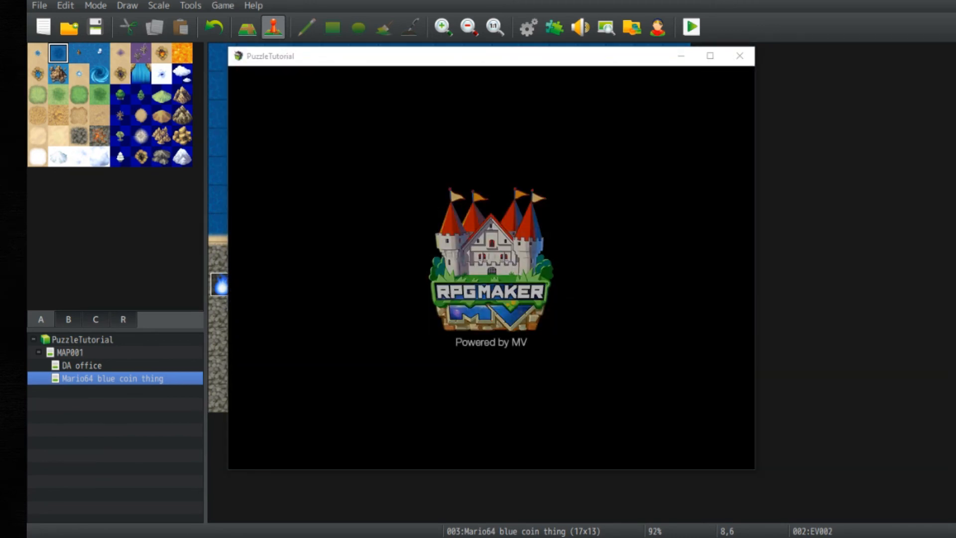
key("F4")
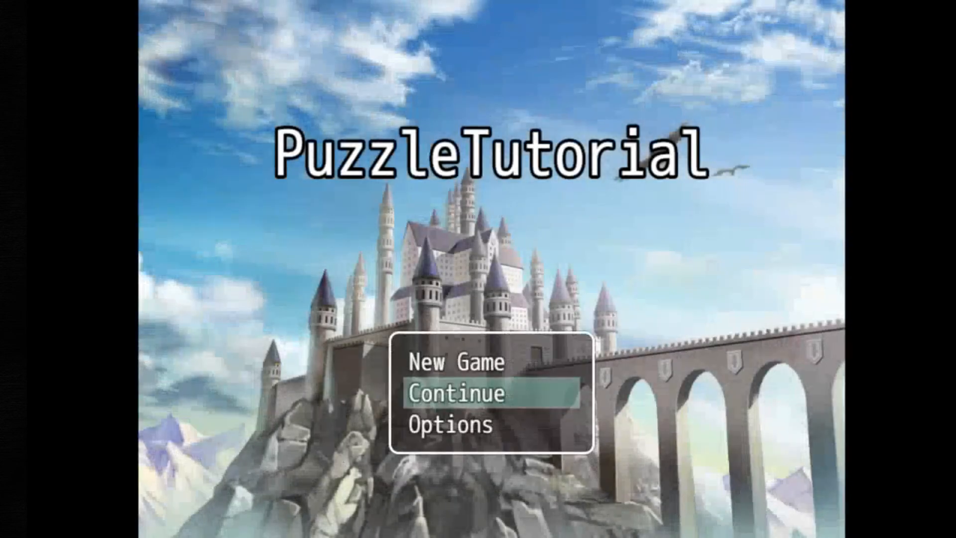
key("Up")
key("Return")
Walk the character down and across onto the blue button to retest the timed event.
key("Down")
key("Down")
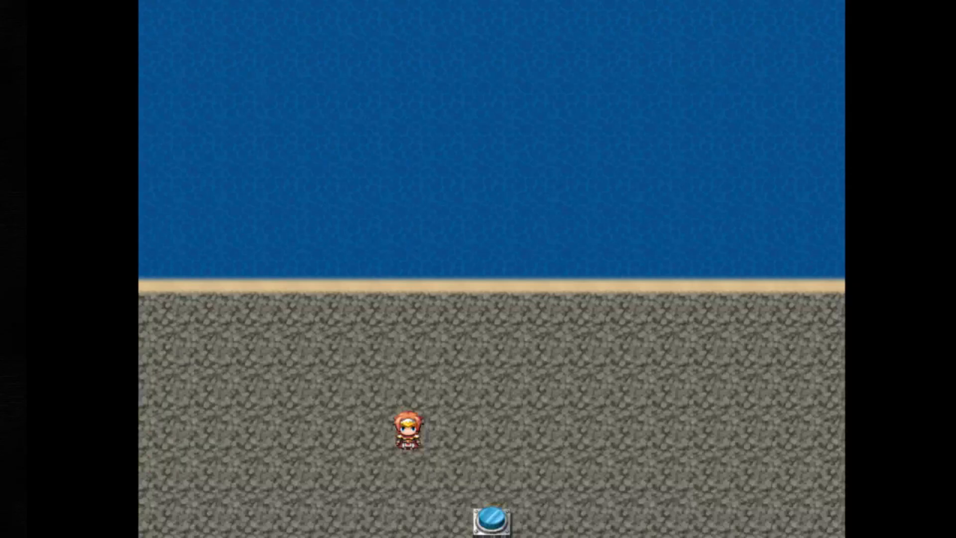
key("Right")
key("Right")
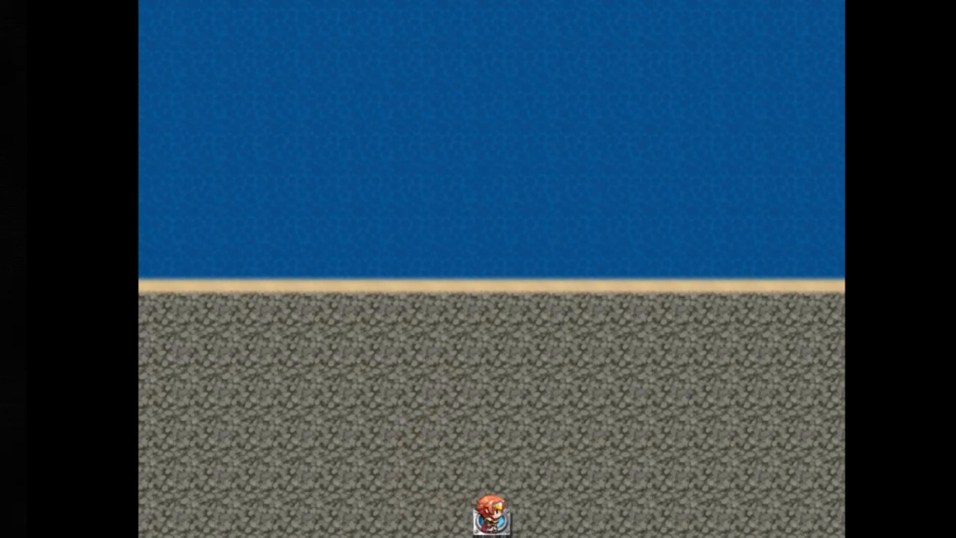
Collect the blue flame coins around the map before the timer runs out, and return the character to the blue button.
key("Left")
key("Up")
key("Left")
key("Up")
key("Right")
key("Right")
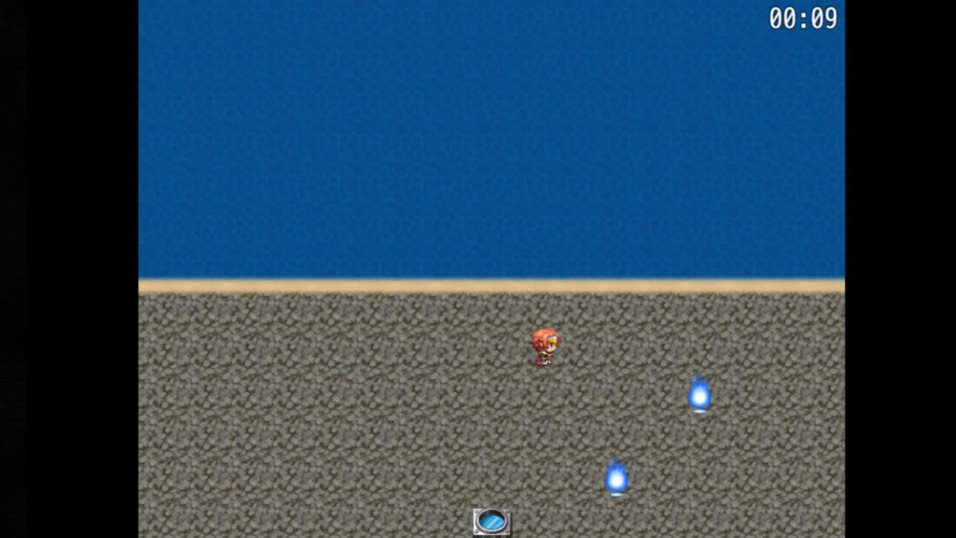
key("Down")
key("Left")
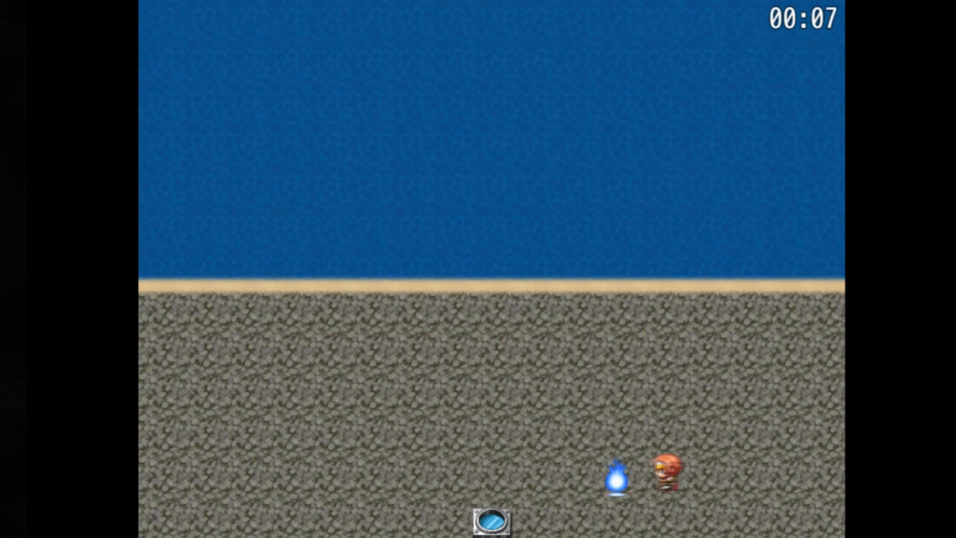
key("Left")
key("Down")
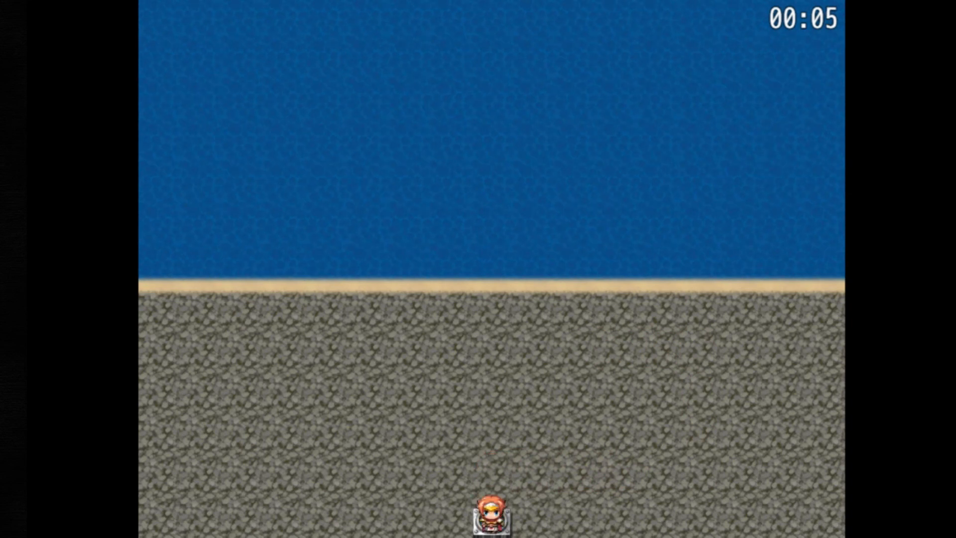
Wait out the timer beside the blue button, step back onto it to test the finished event, and dismiss its message.
key("Right")
key("Left")
key("Left")
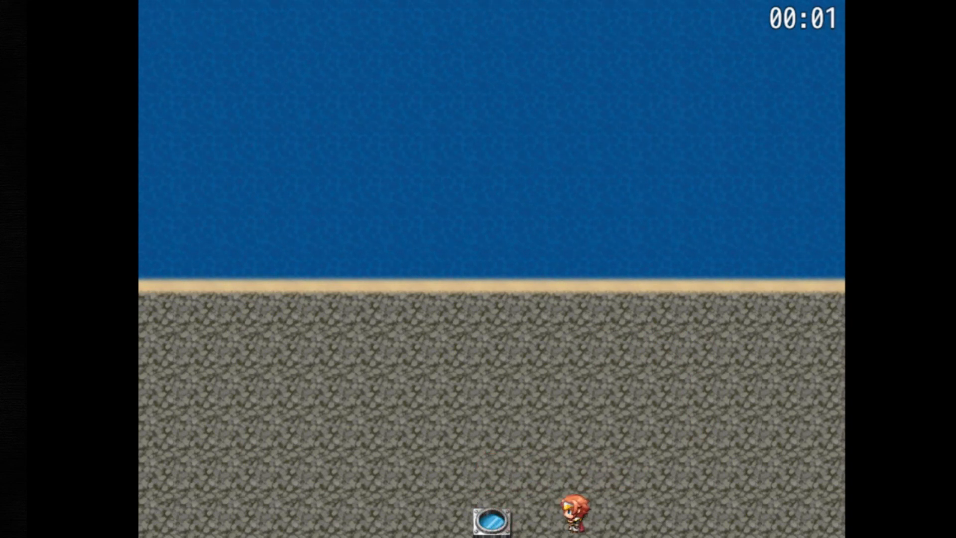
key("Left")
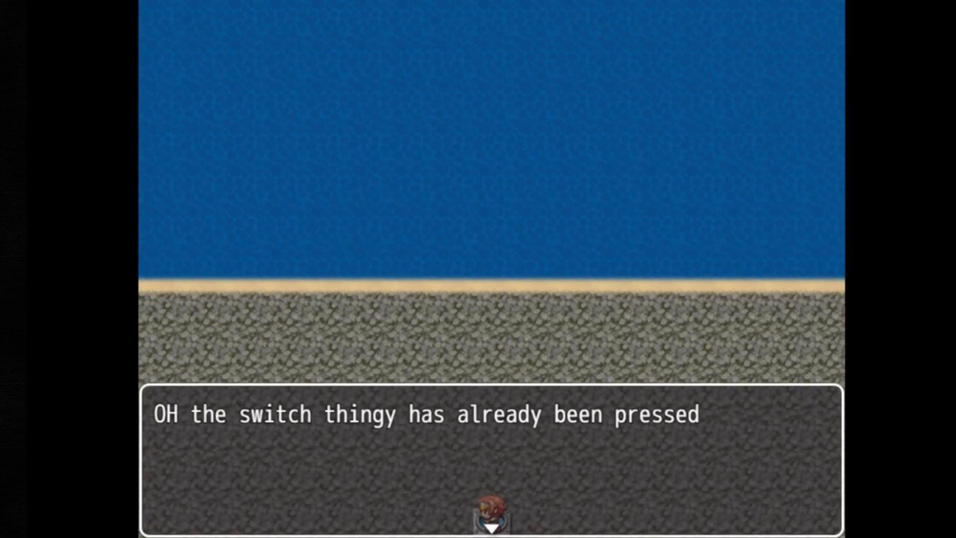
key("Return")
key("Up")
key("Down")
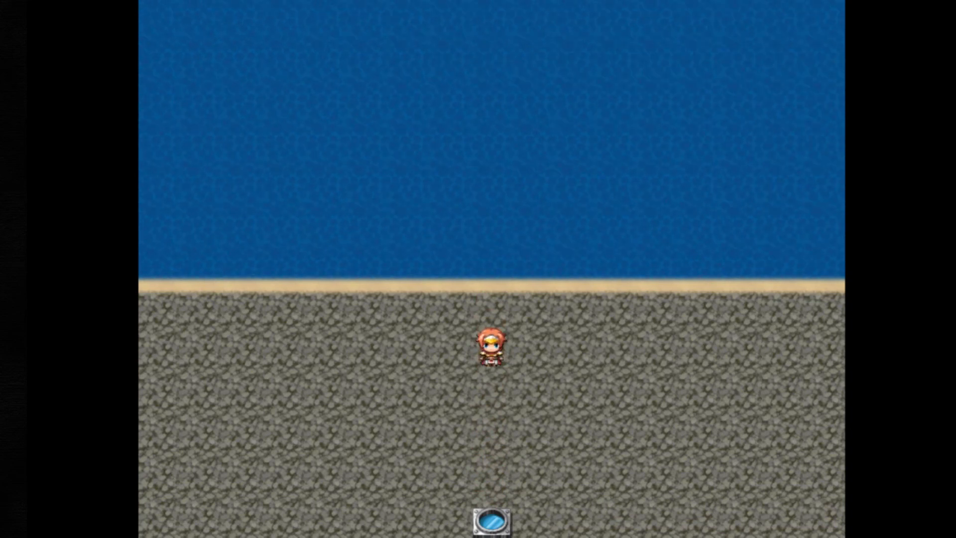